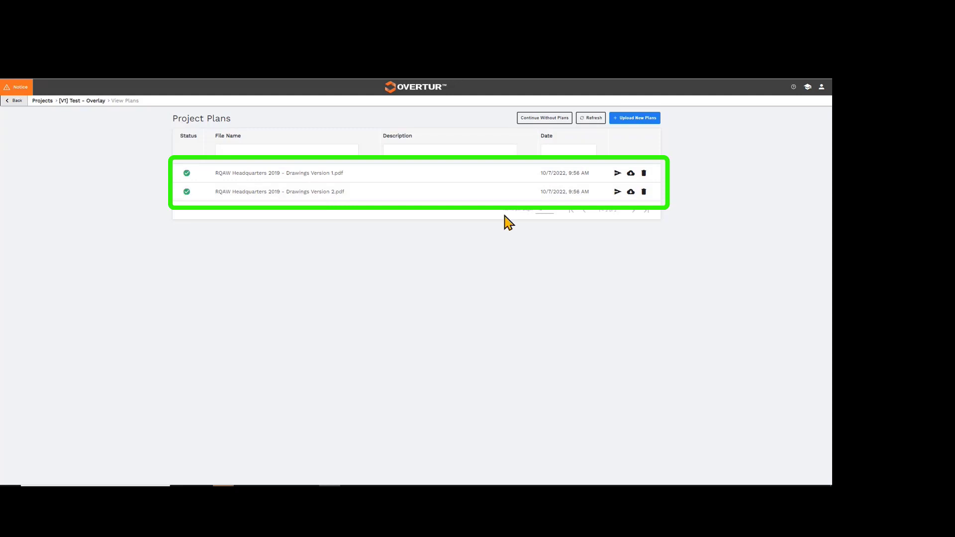
# Open the RQAW Headquarters 2019 - Drawings Version 2 plan and choose the Drawings Version 1 plan as its overlay.
pyautogui.click(618, 191)
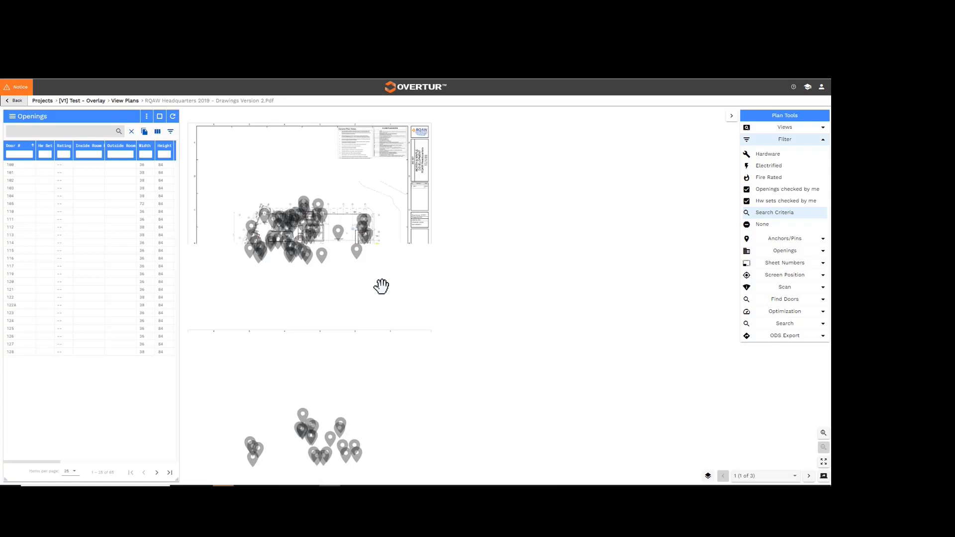
pyautogui.moveTo(421, 298); pyautogui.dragTo(432, 335)
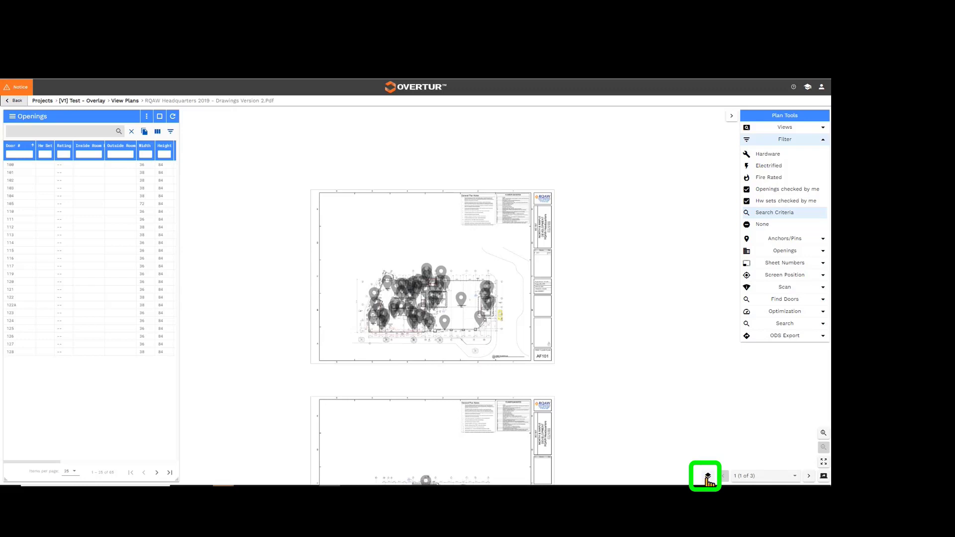
pyautogui.click(708, 477)
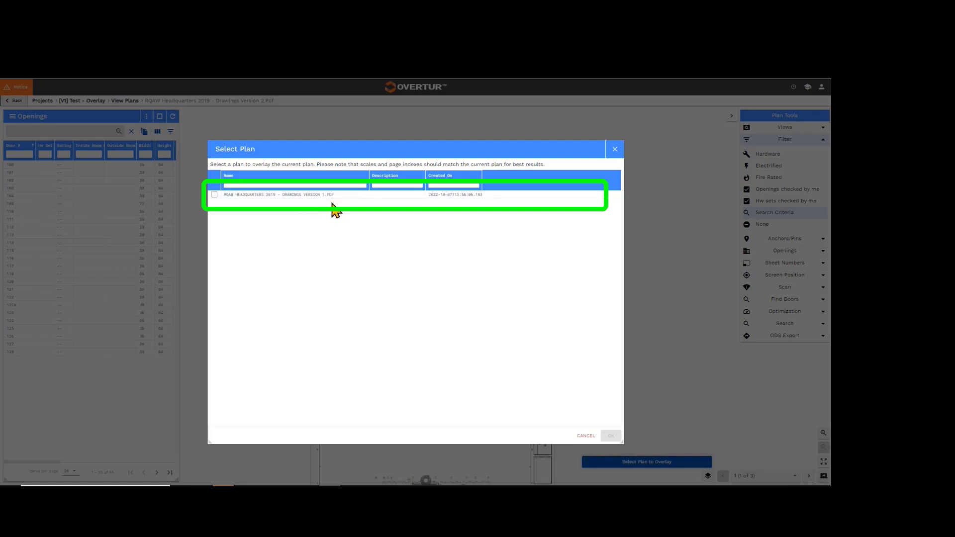
pyautogui.click(215, 195)
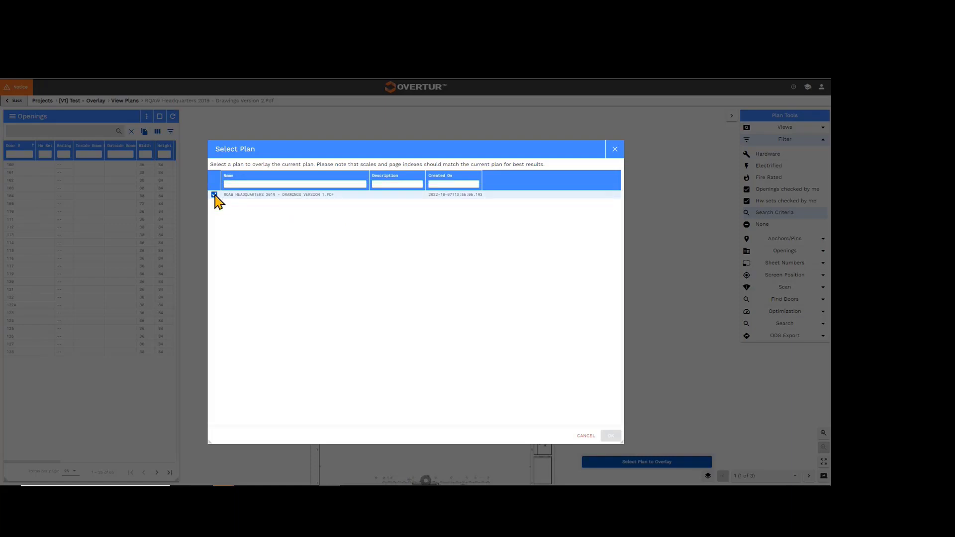
pyautogui.click(611, 436)
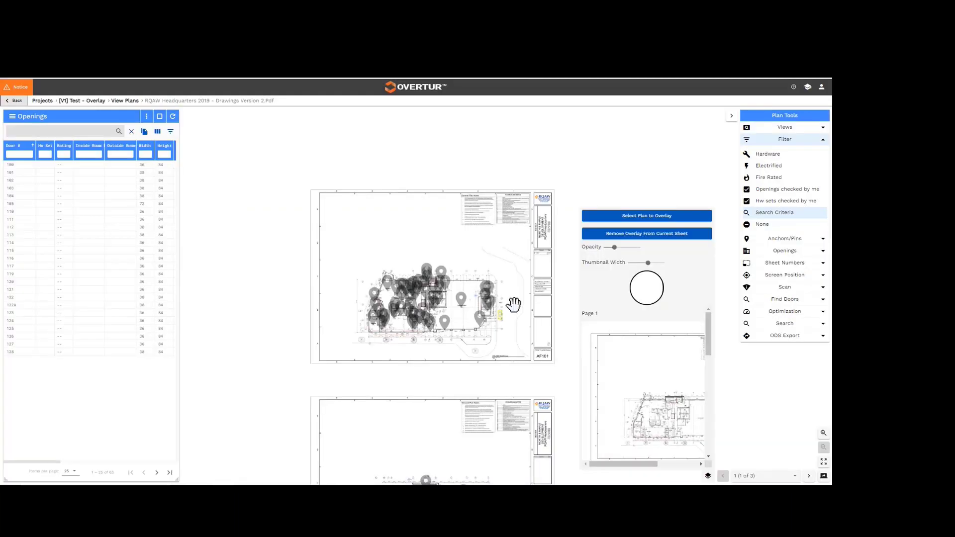
pyautogui.click(514, 306)
pyautogui.click(708, 476)
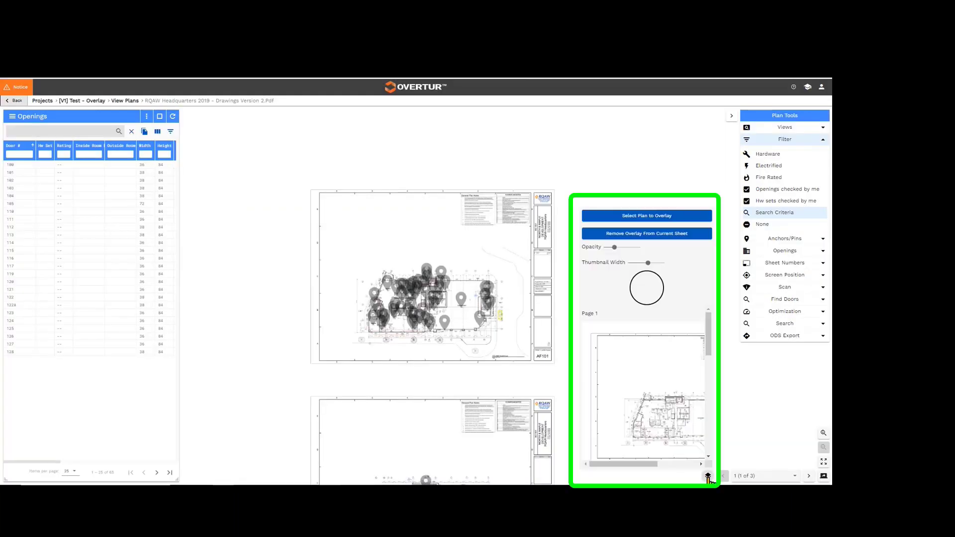
# Reduce the overlay thumbnail width and check the Page 1 thumbnail's sheet number against the current sheet AF101.
pyautogui.moveTo(710, 348)
pyautogui.mouseDown()
pyautogui.moveTo(713, 454)
pyautogui.moveTo(714, 359)
pyautogui.mouseUp()
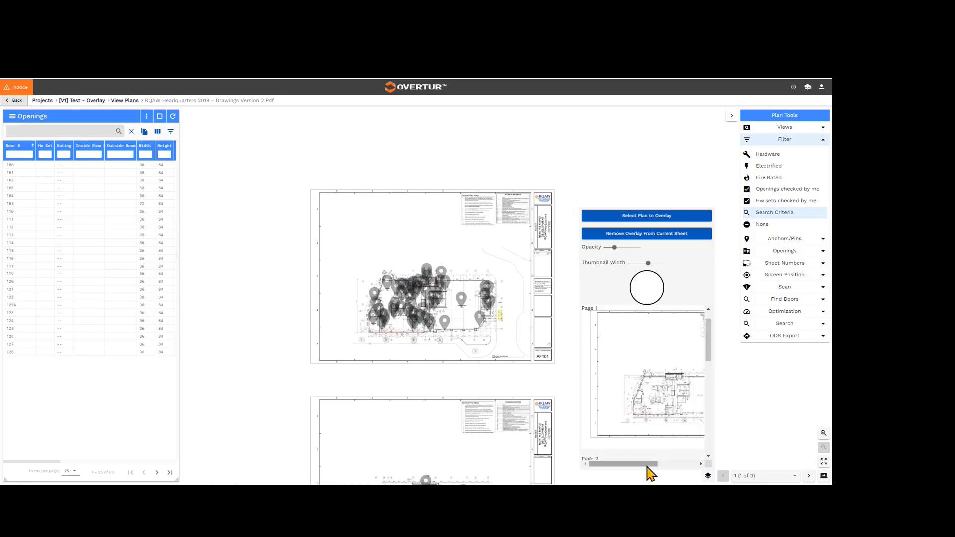
pyautogui.moveTo(648, 472); pyautogui.dragTo(696, 473)
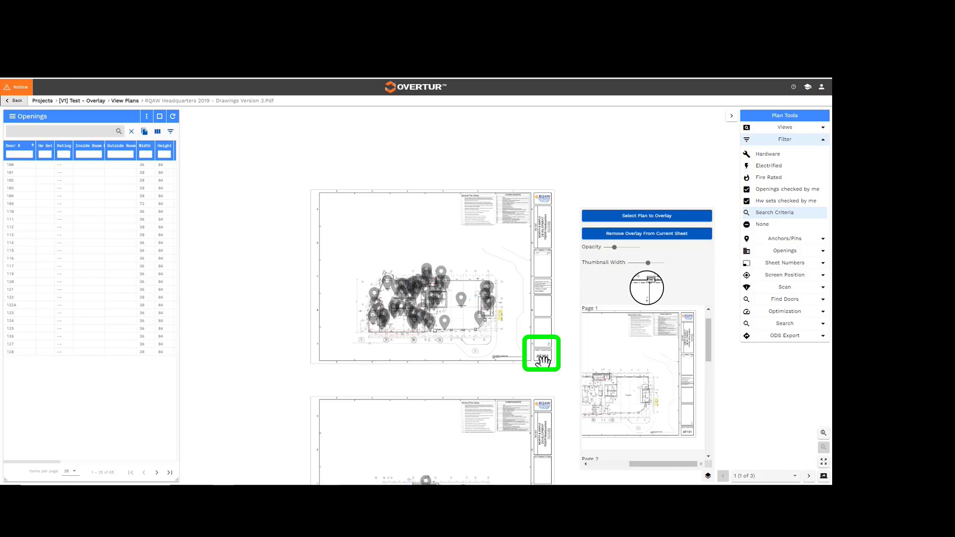
pyautogui.click(823, 432)
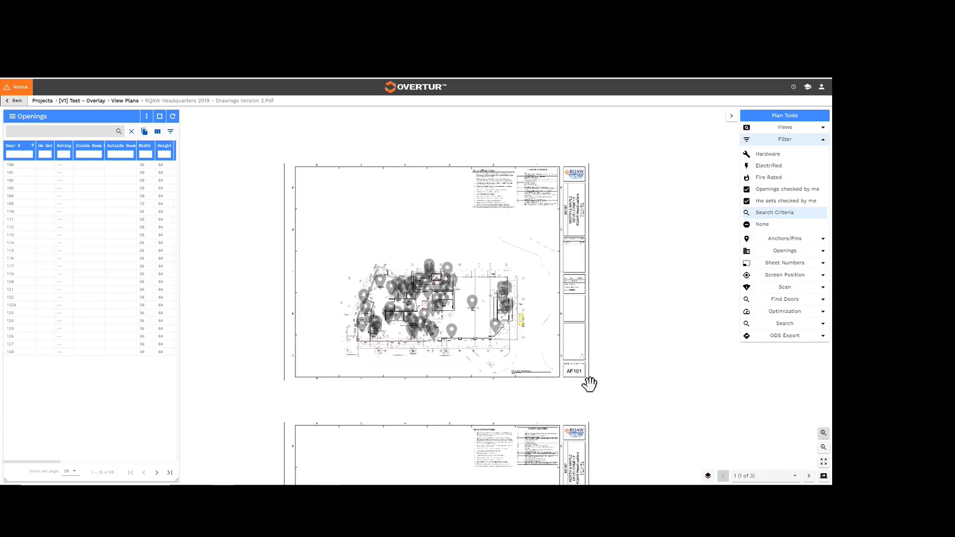
pyautogui.click(708, 476)
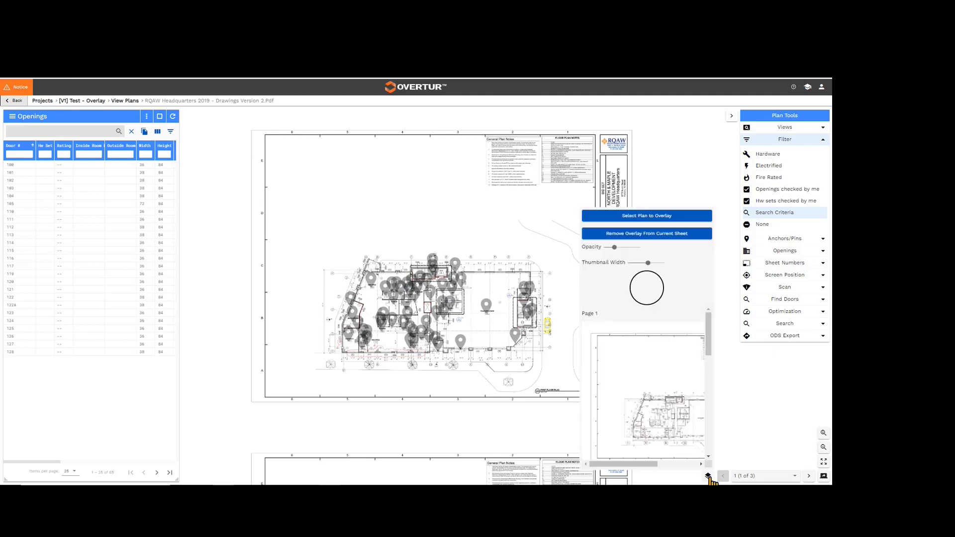
pyautogui.moveTo(649, 469)
pyautogui.mouseDown()
pyautogui.moveTo(682, 471)
pyautogui.moveTo(655, 473)
pyautogui.moveTo(663, 468)
pyautogui.mouseUp()
pyautogui.moveTo(647, 262); pyautogui.dragTo(642, 261)
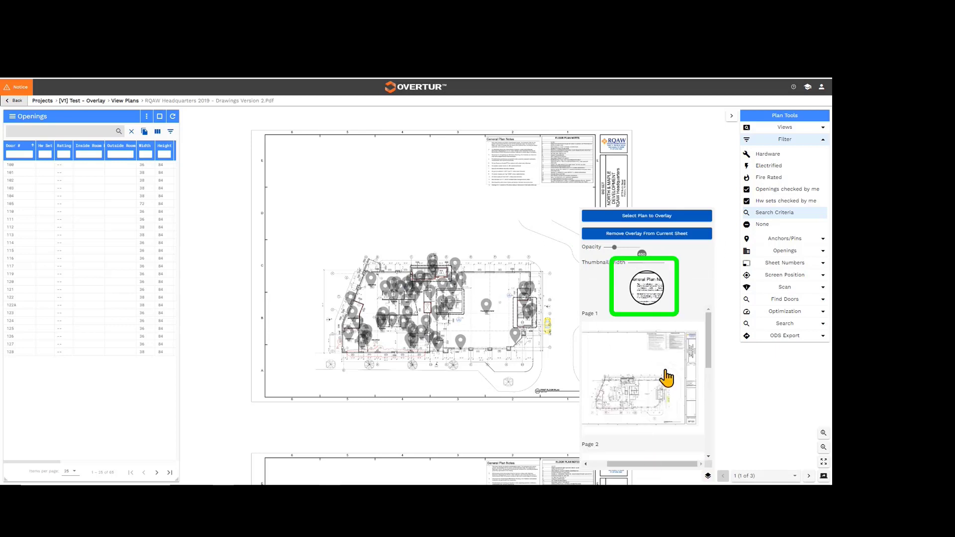
pyautogui.click(693, 431)
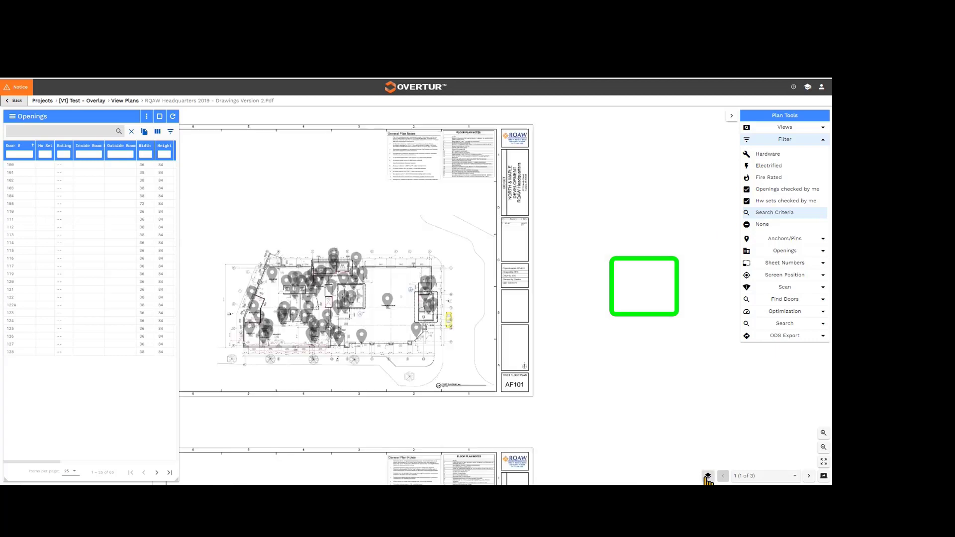
# Overlay Page 1 of the Version 1 plan on the current first floor sheet AF101.
pyautogui.click(558, 390)
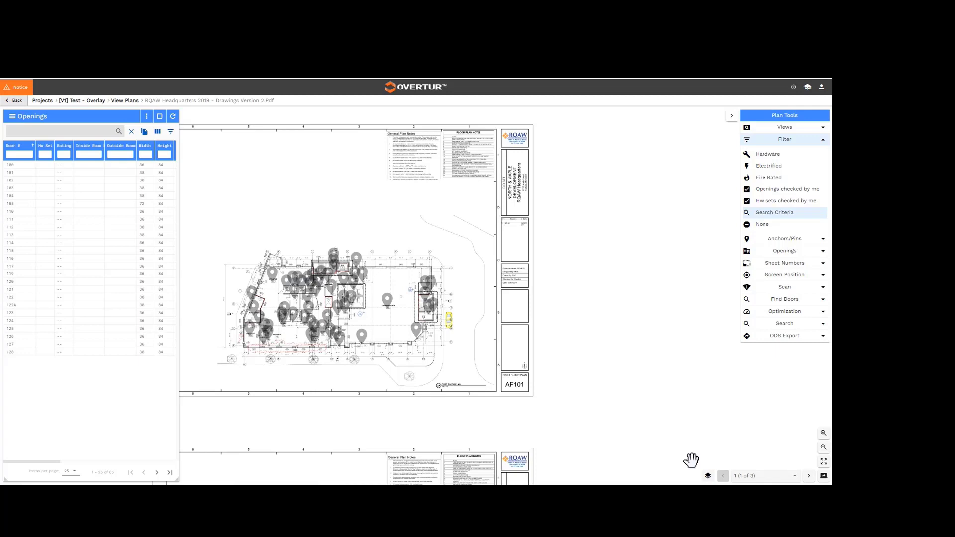
pyautogui.click(708, 476)
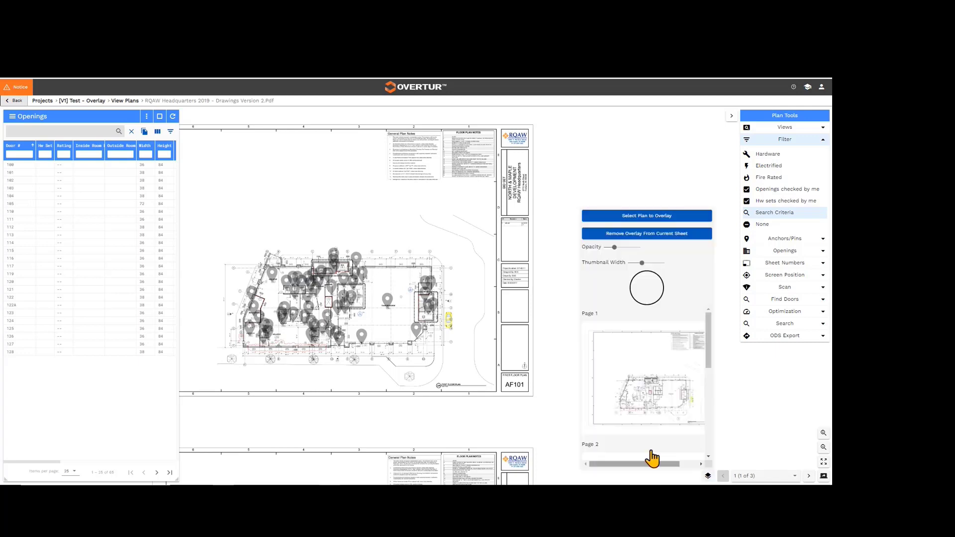
pyautogui.click(559, 407)
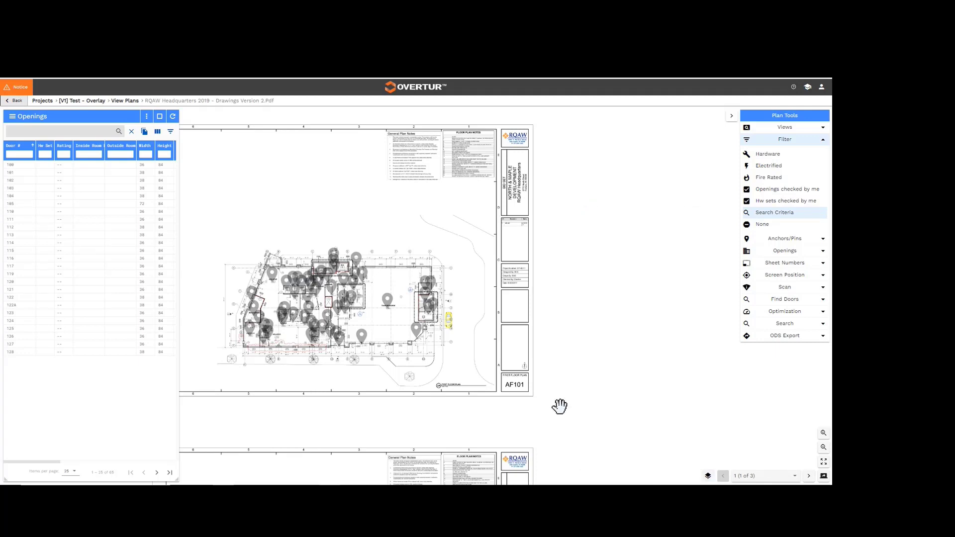
pyautogui.click(709, 476)
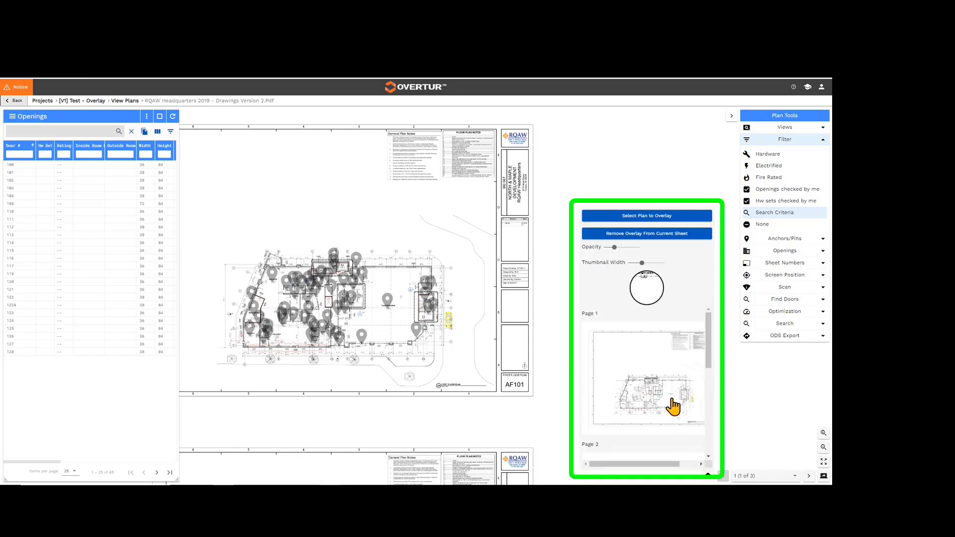
pyautogui.click(672, 399)
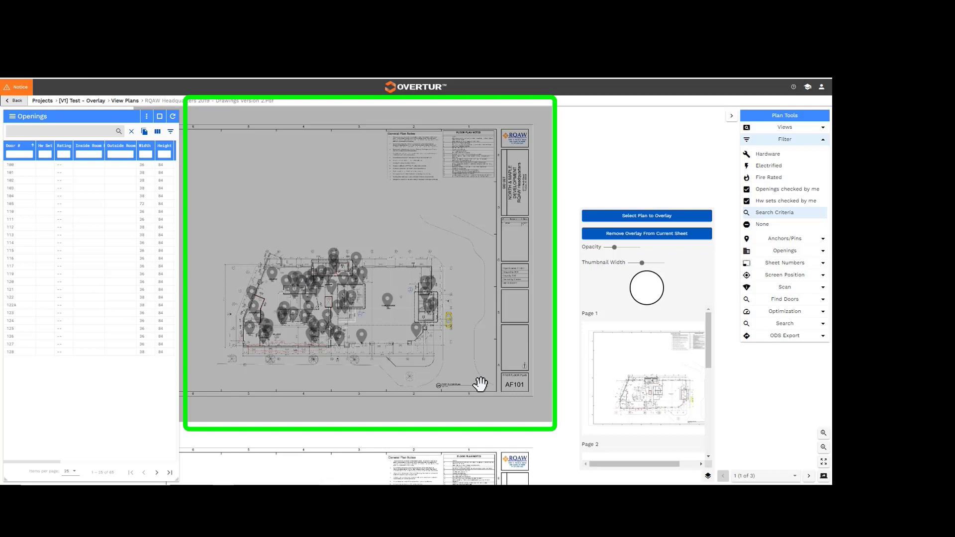
pyautogui.click(561, 300)
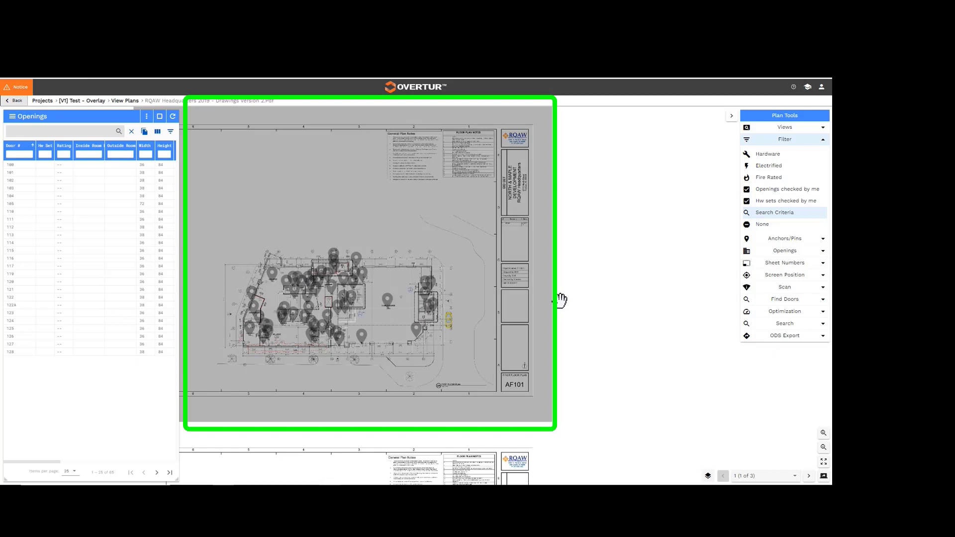
pyautogui.moveTo(379, 420)
pyautogui.mouseDown()
pyautogui.moveTo(458, 393)
pyautogui.moveTo(481, 280)
pyautogui.moveTo(475, 233)
pyautogui.moveTo(474, 442)
pyautogui.mouseUp()
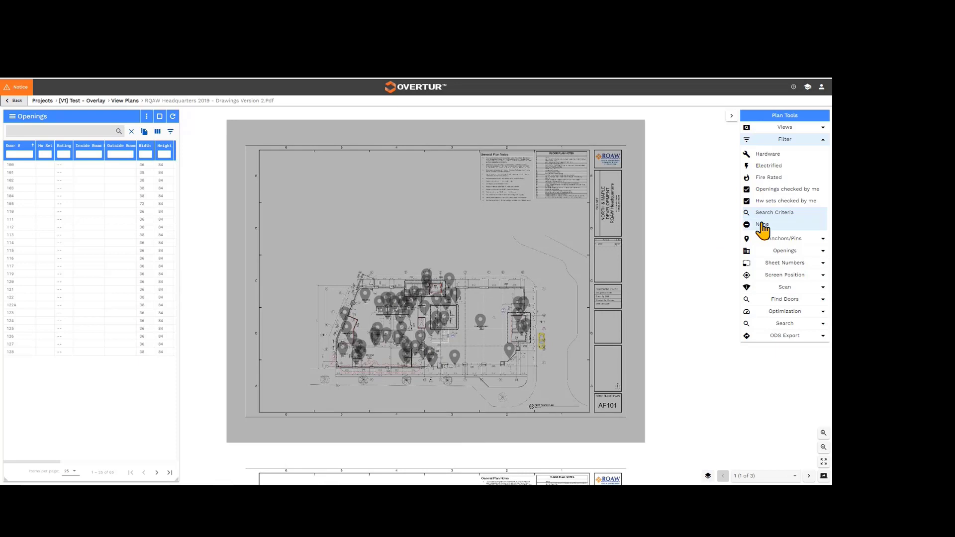
# Hide all anchors and pins on the plan.
pyautogui.click(775, 241)
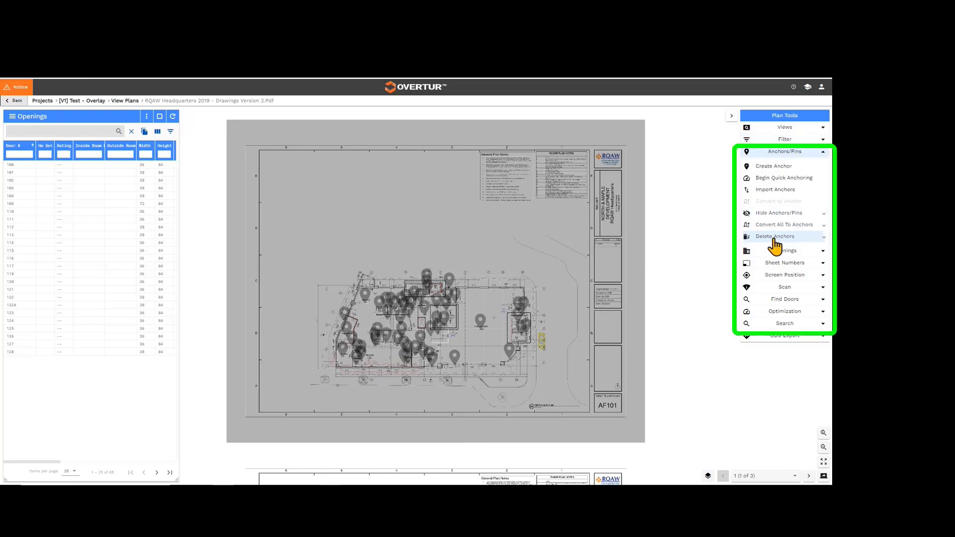
pyautogui.click(771, 215)
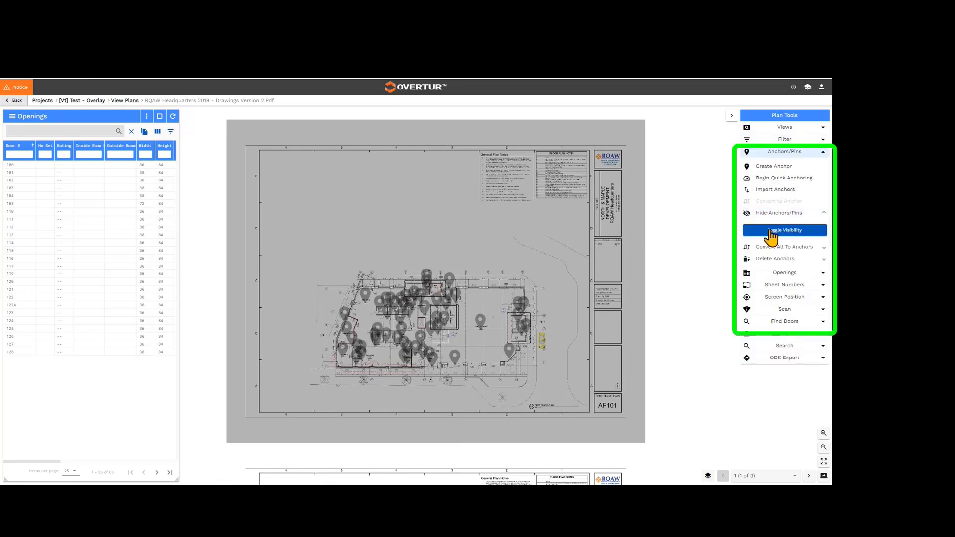
pyautogui.click(771, 238)
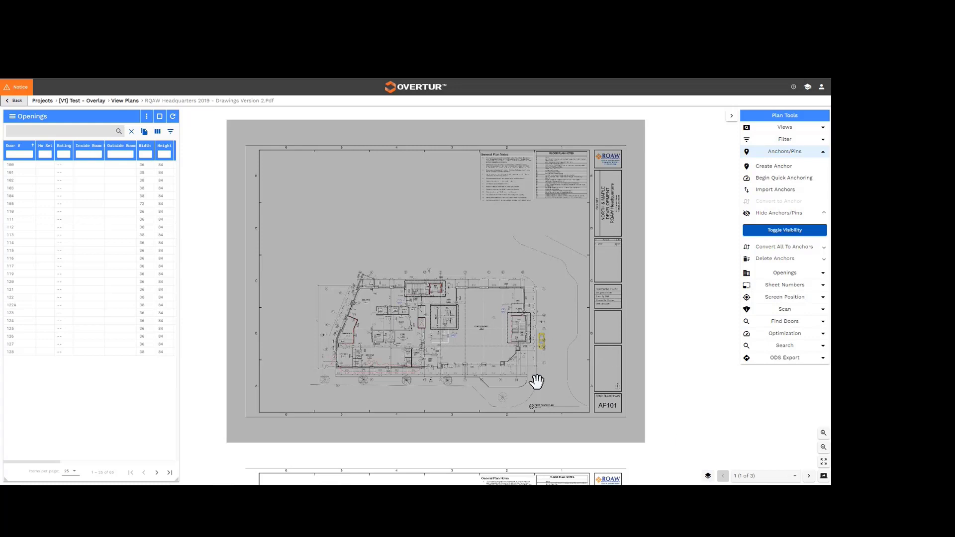
# Compare the two plan versions by lowering the overlay opacity to the minimum and raising it in stages to the maximum.
pyautogui.click(709, 477)
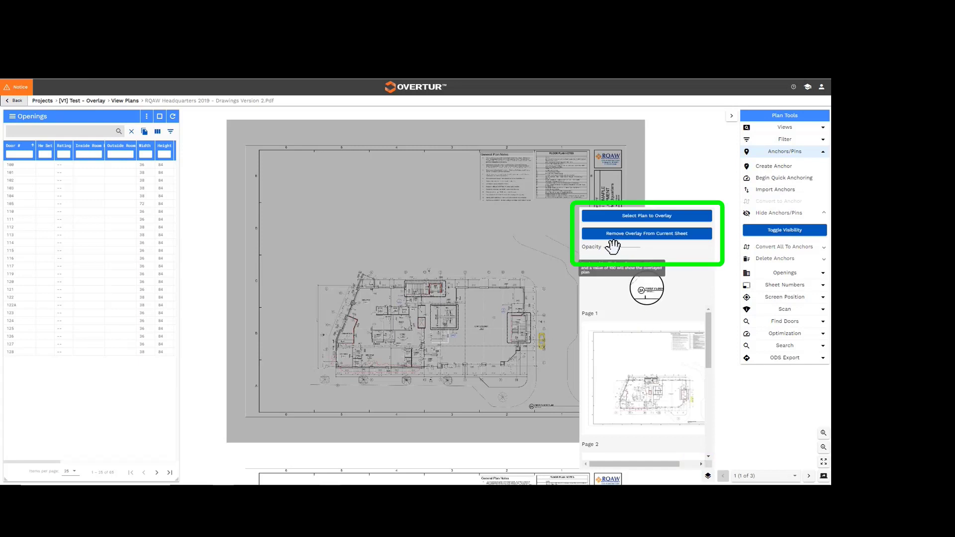
pyautogui.click(823, 435)
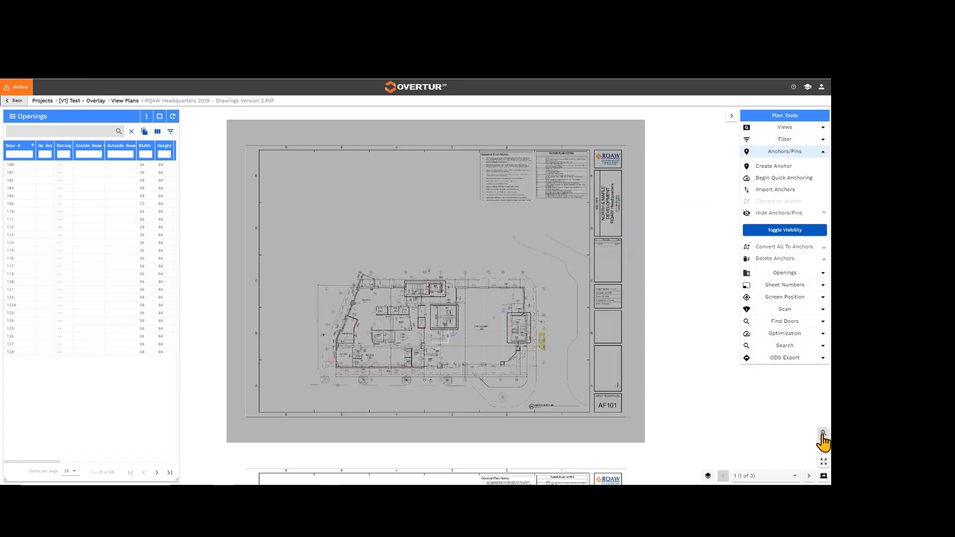
pyautogui.click(822, 434)
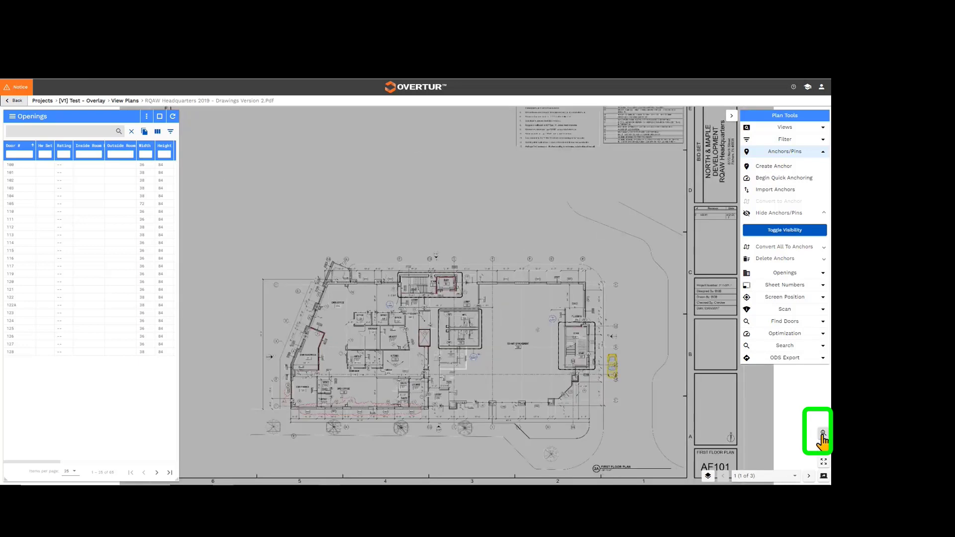
pyautogui.click(822, 434)
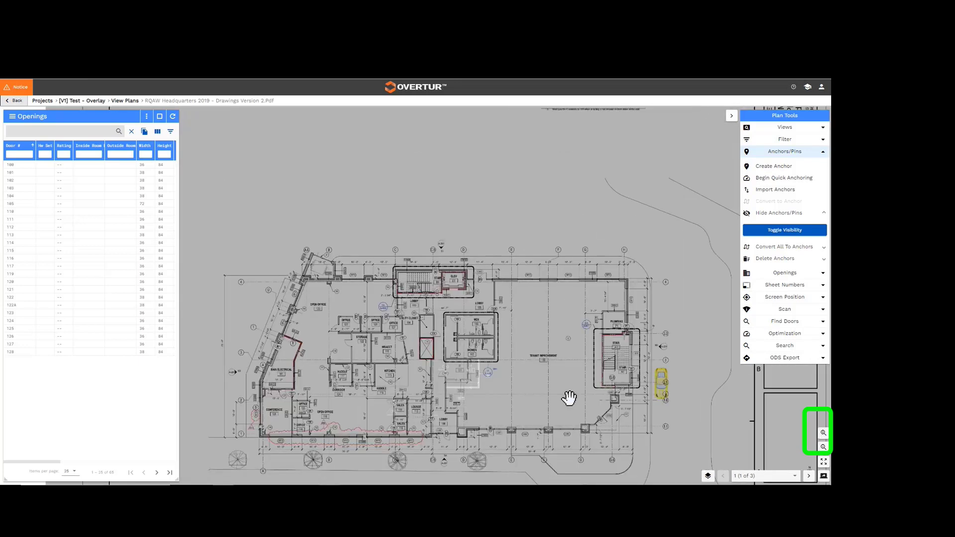
pyautogui.scroll(-2, 570, 395)
pyautogui.click(822, 434)
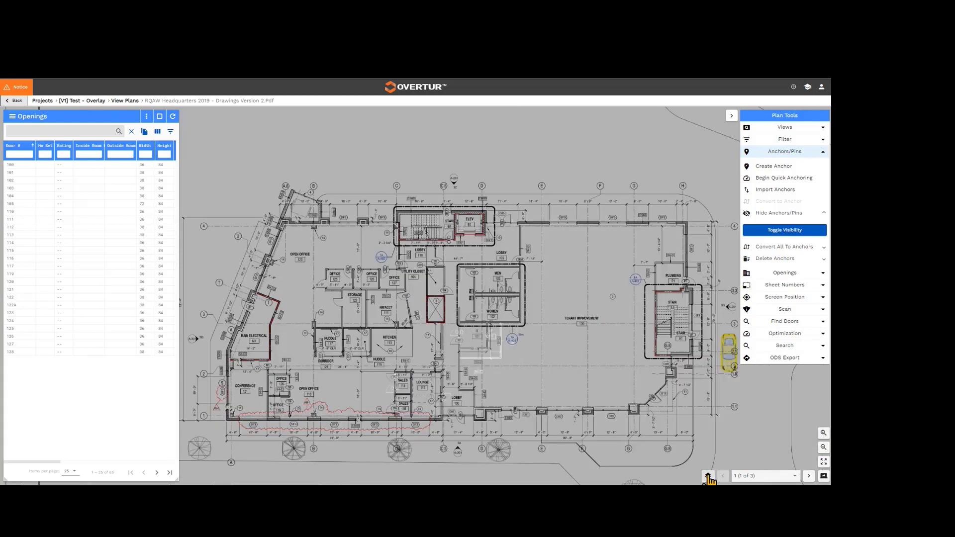
pyautogui.click(708, 476)
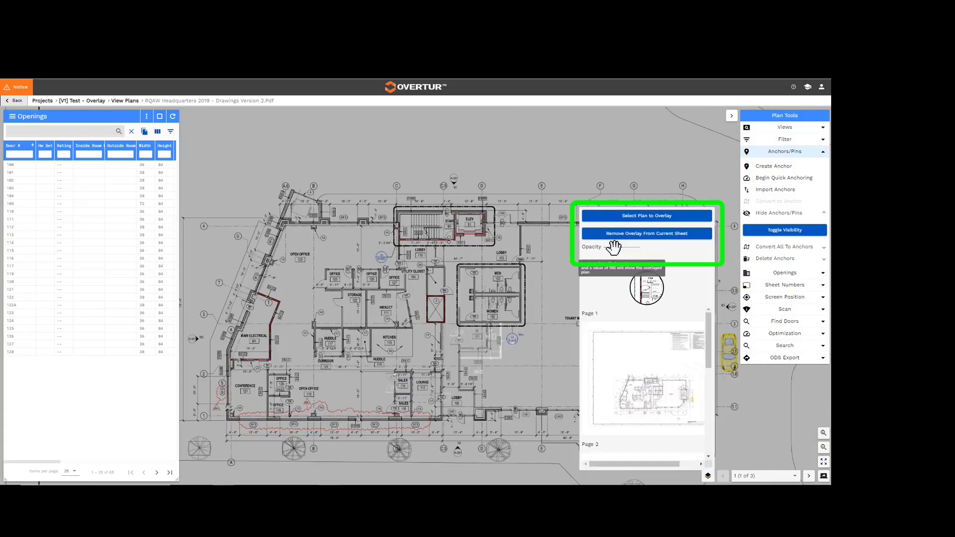
pyautogui.moveTo(614, 247); pyautogui.dragTo(602, 248)
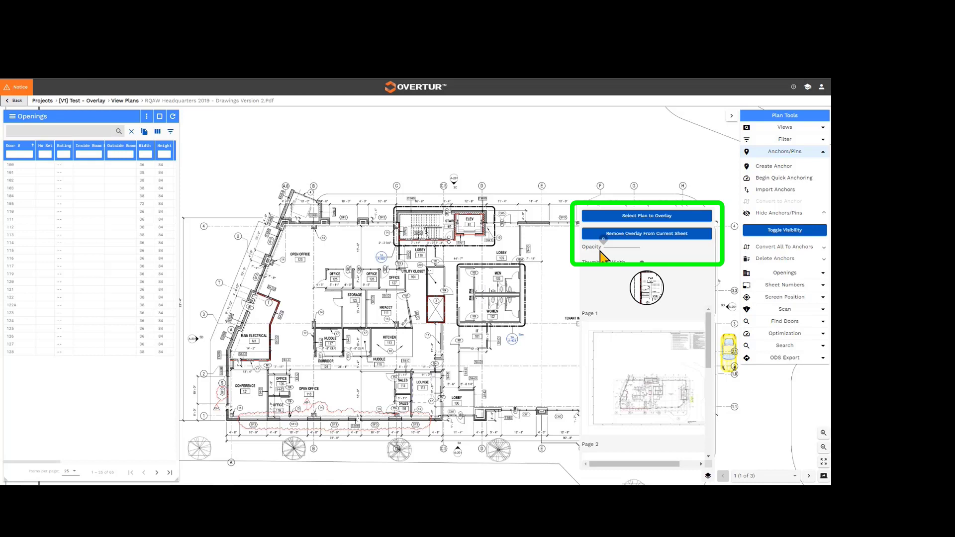
pyautogui.moveTo(602, 251); pyautogui.dragTo(622, 248)
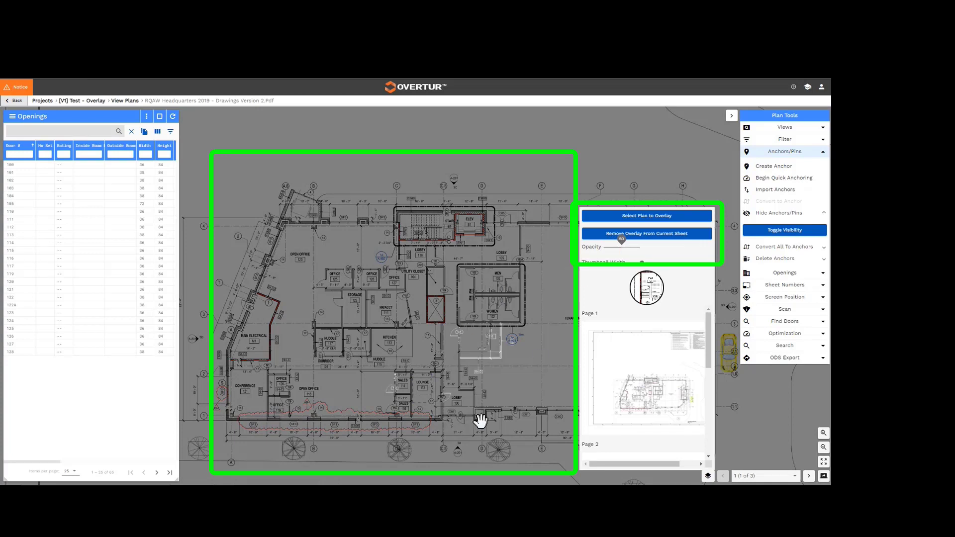
pyautogui.moveTo(620, 244); pyautogui.dragTo(640, 243)
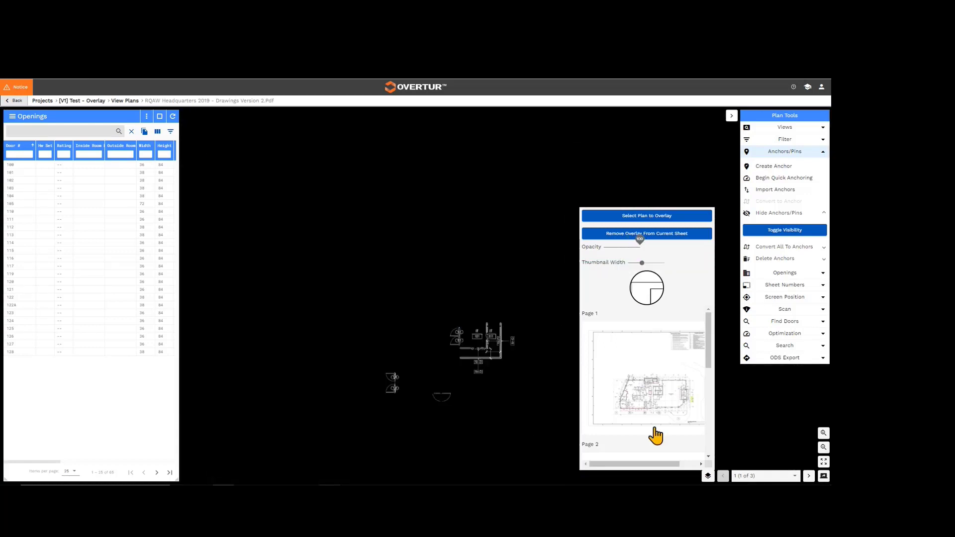
# Examine the differences between the two versions across the whole overlaid first floor sheet.
pyautogui.click(749, 423)
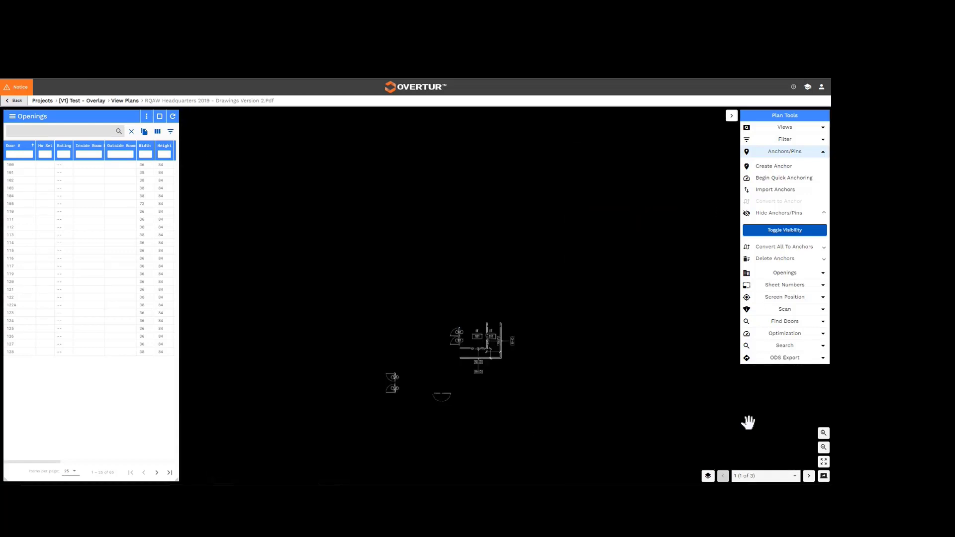
pyautogui.click(824, 450)
pyautogui.click(824, 450)
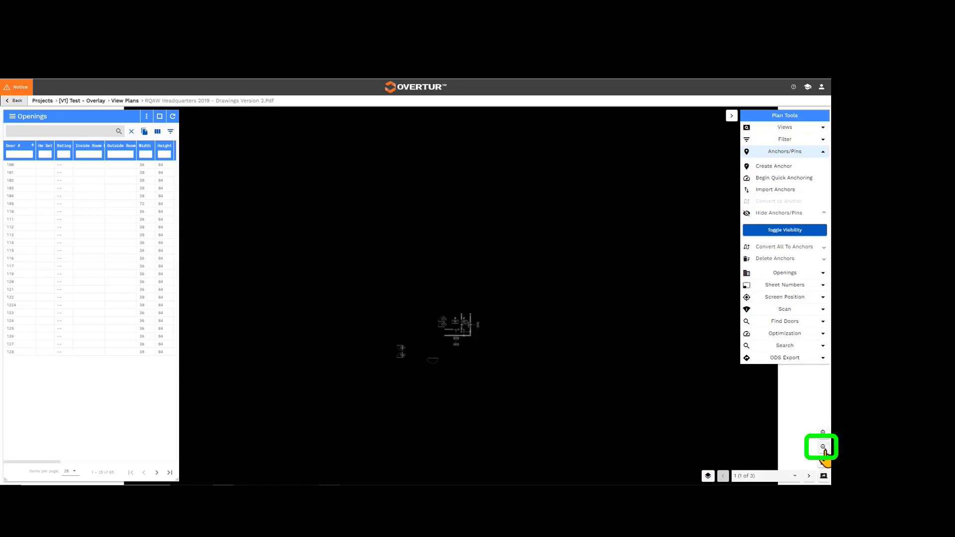
pyautogui.click(823, 448)
pyautogui.click(823, 448)
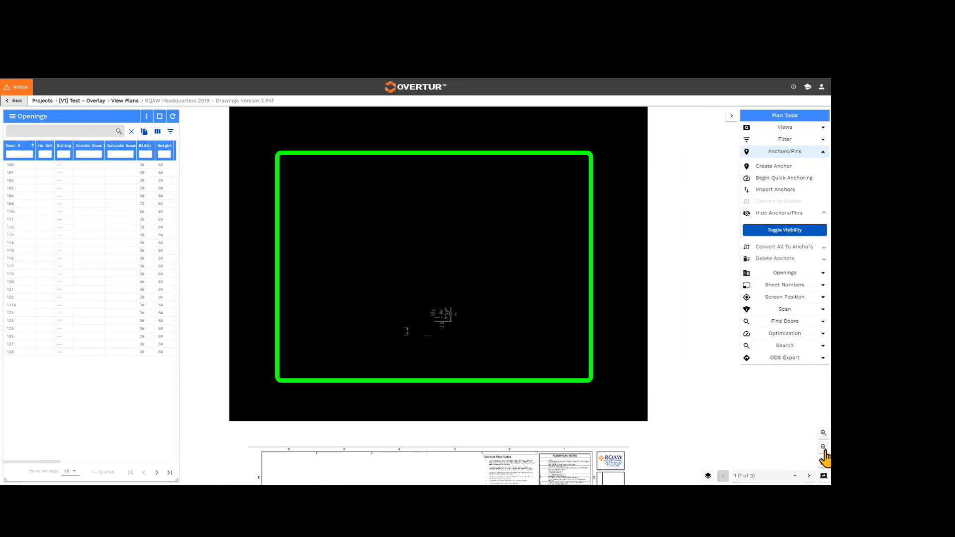
pyautogui.click(824, 448)
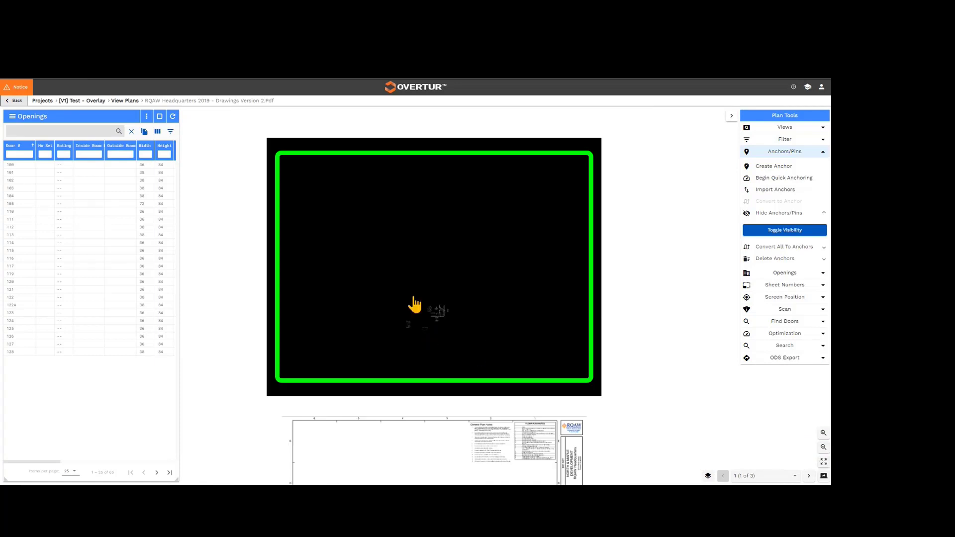
# Lower the overlay opacity partway to compare the differences around IT room 101 with the surrounding first floor plan.
pyautogui.click(824, 434)
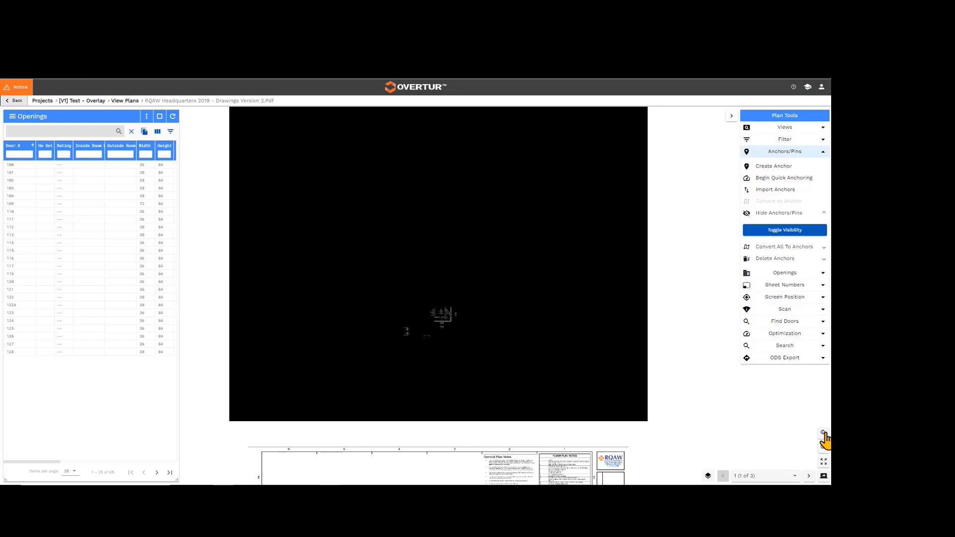
pyautogui.click(824, 434)
pyautogui.click(824, 434)
pyautogui.click(824, 434)
pyautogui.click(824, 433)
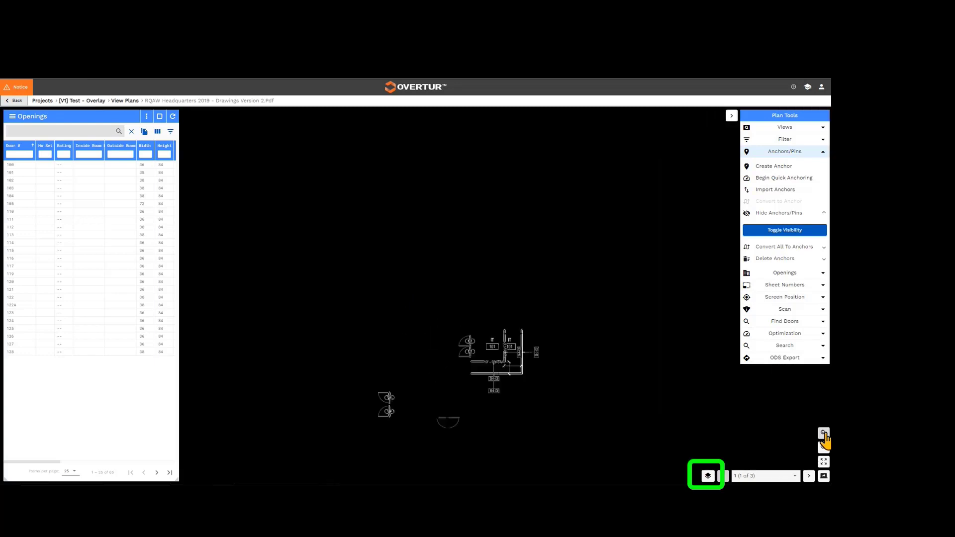
pyautogui.moveTo(605, 422); pyautogui.dragTo(532, 350)
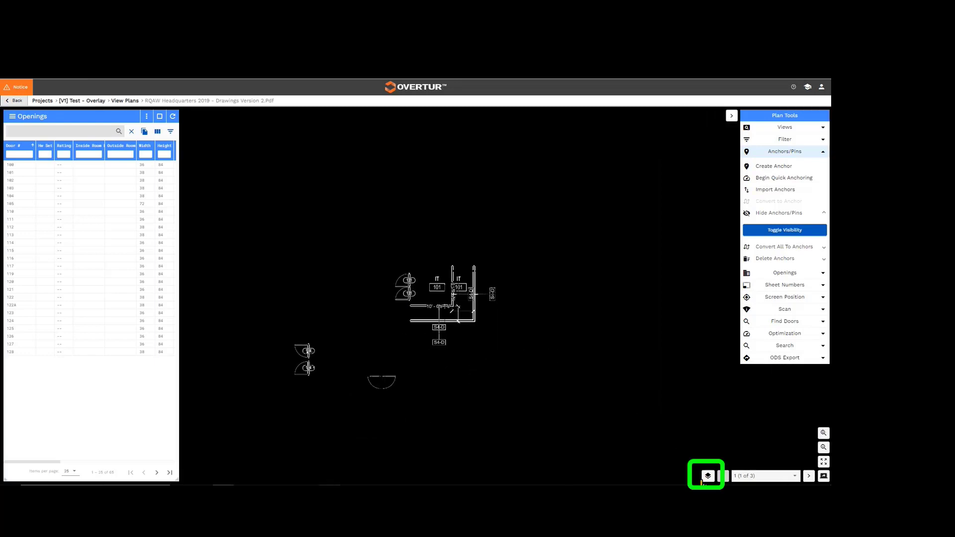
pyautogui.click(706, 477)
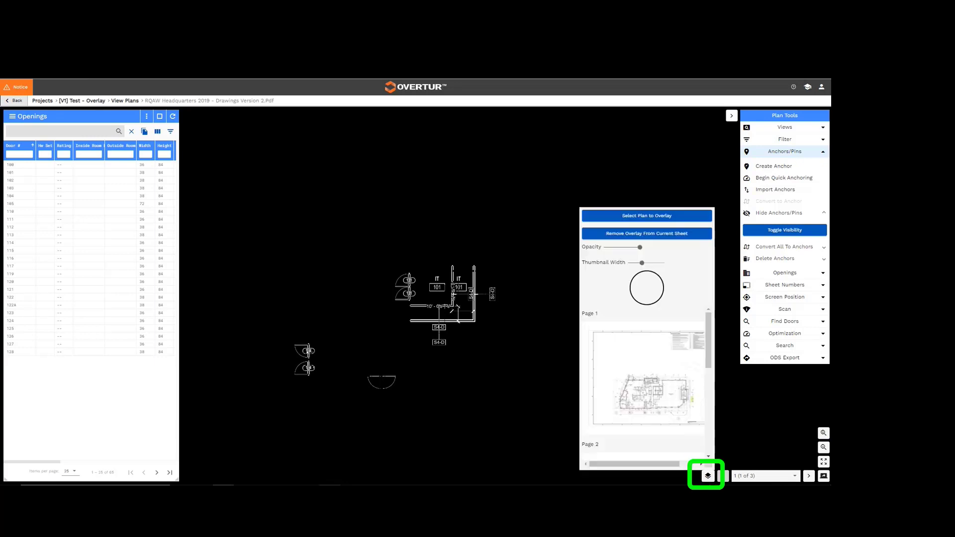
pyautogui.moveTo(637, 249)
pyautogui.mouseDown()
pyautogui.moveTo(605, 251)
pyautogui.moveTo(617, 250)
pyautogui.mouseUp()
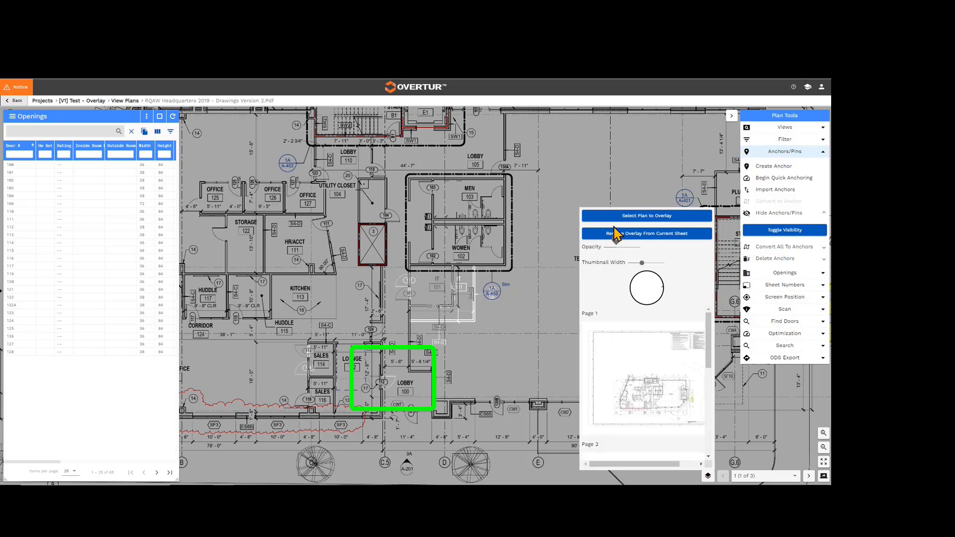
pyautogui.moveTo(616, 239)
pyautogui.moveTo(614, 239)
pyautogui.mouseDown()
pyautogui.moveTo(602, 239)
pyautogui.moveTo(615, 240)
pyautogui.mouseUp()
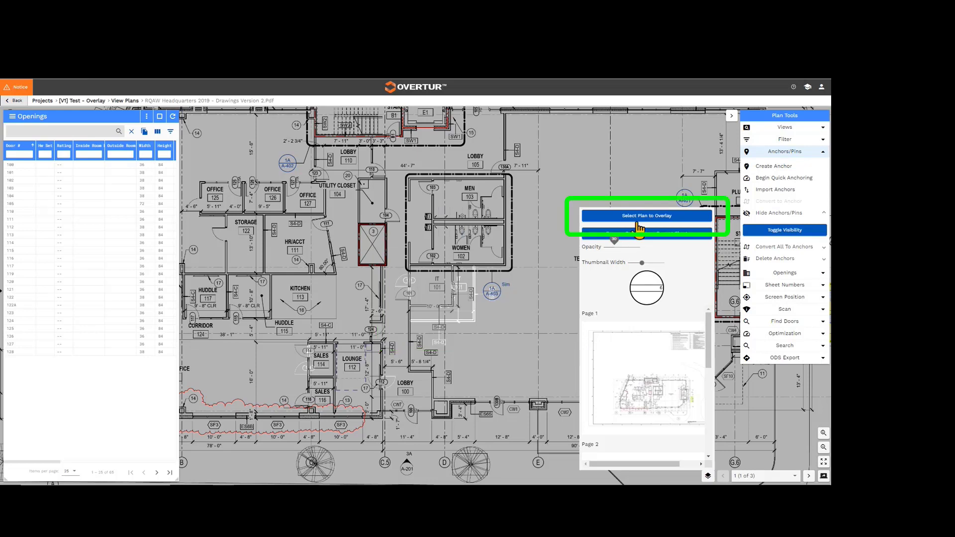
# Open the overlay plan selection, dismiss it without choosing a plan, and remove the overlay from the current first floor sheet.
pyautogui.click(638, 215)
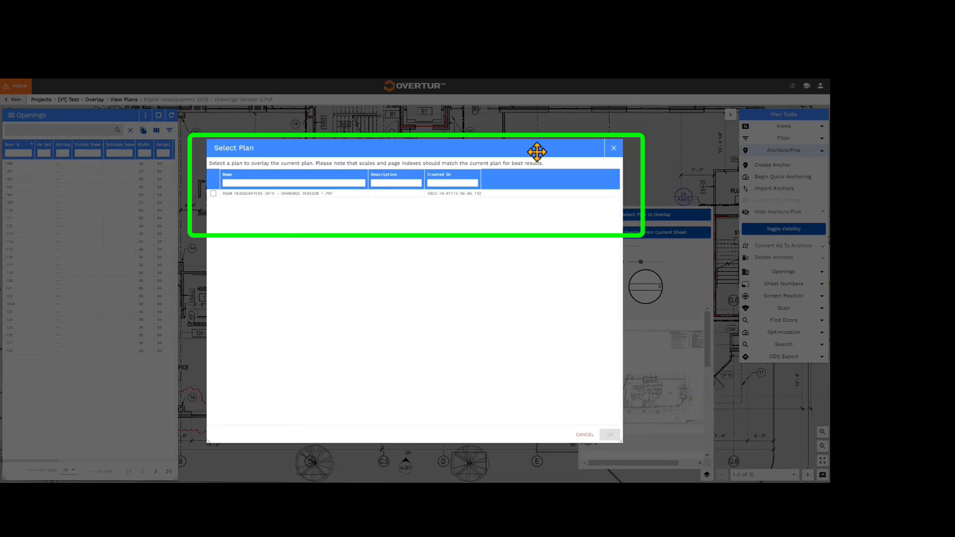
pyautogui.click(613, 148)
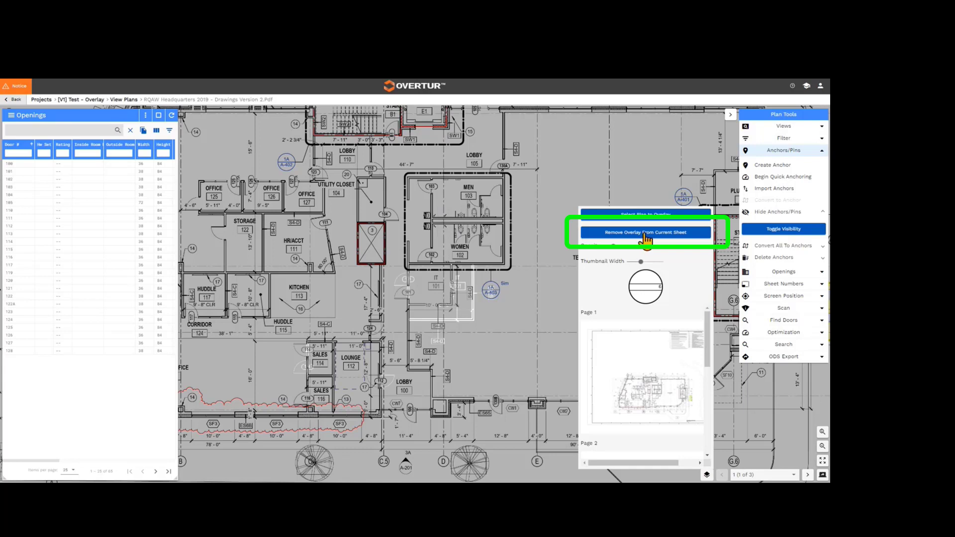
pyautogui.click(644, 236)
# Overlay Page 2 of the Version 1 plan on the second floor sheet, page 2 of 3.
pyautogui.moveTo(513, 374); pyautogui.dragTo(524, 179)
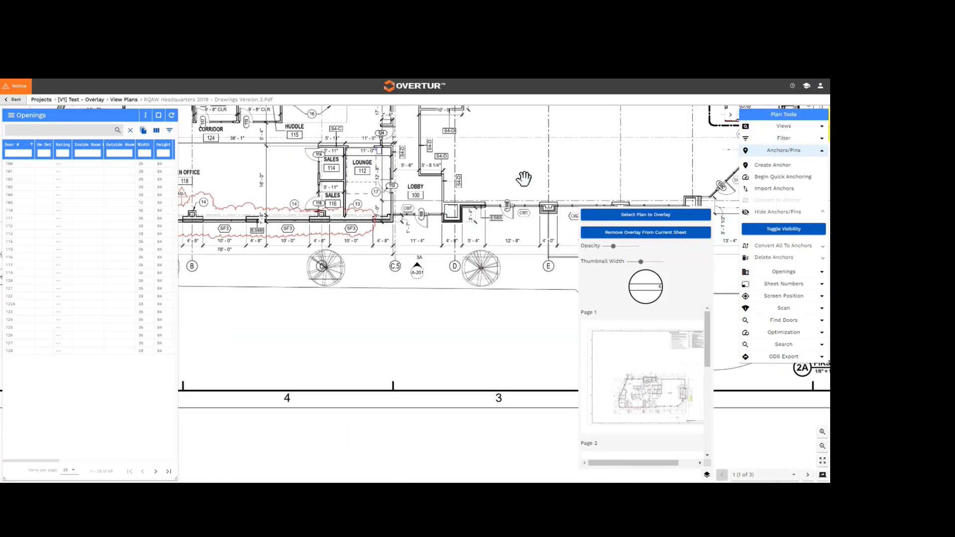
pyautogui.moveTo(492, 333); pyautogui.dragTo(475, 121)
pyautogui.moveTo(489, 335); pyautogui.dragTo(461, 149)
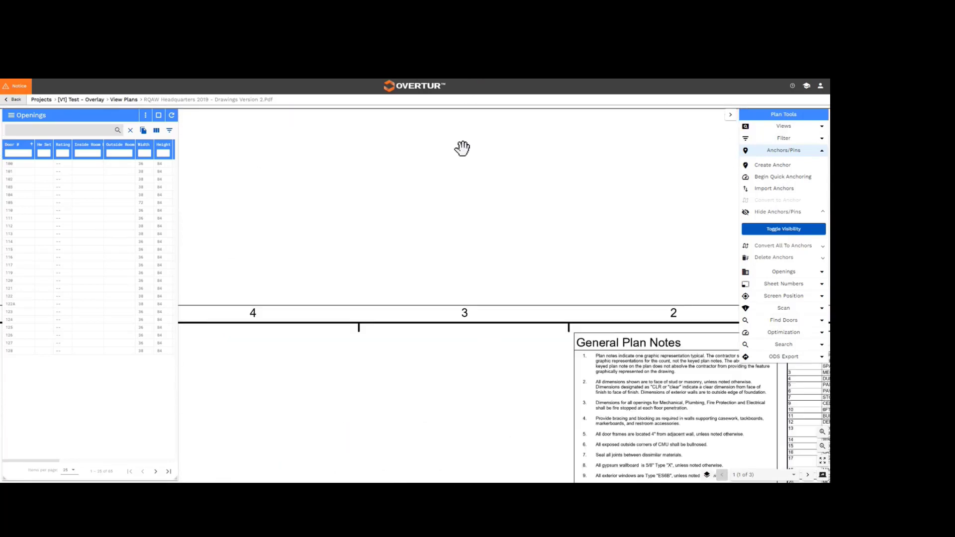
pyautogui.moveTo(486, 348); pyautogui.dragTo(469, 100)
pyautogui.moveTo(459, 368); pyautogui.dragTo(443, 158)
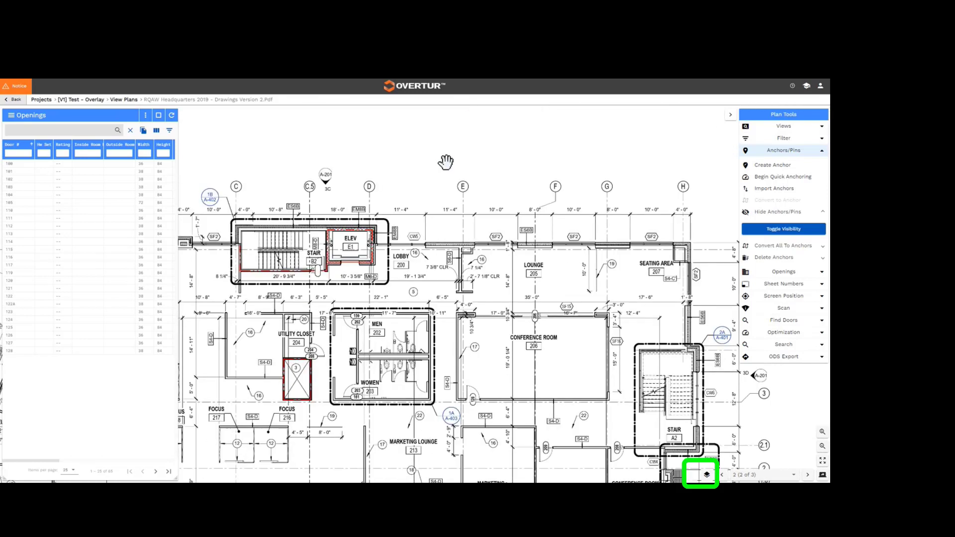
pyautogui.moveTo(460, 316); pyautogui.dragTo(453, 216)
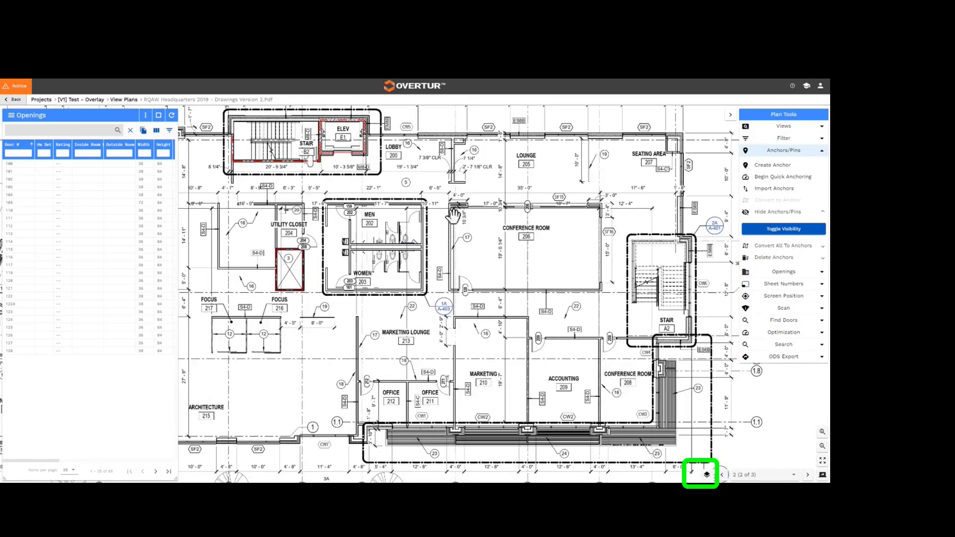
pyautogui.click(706, 477)
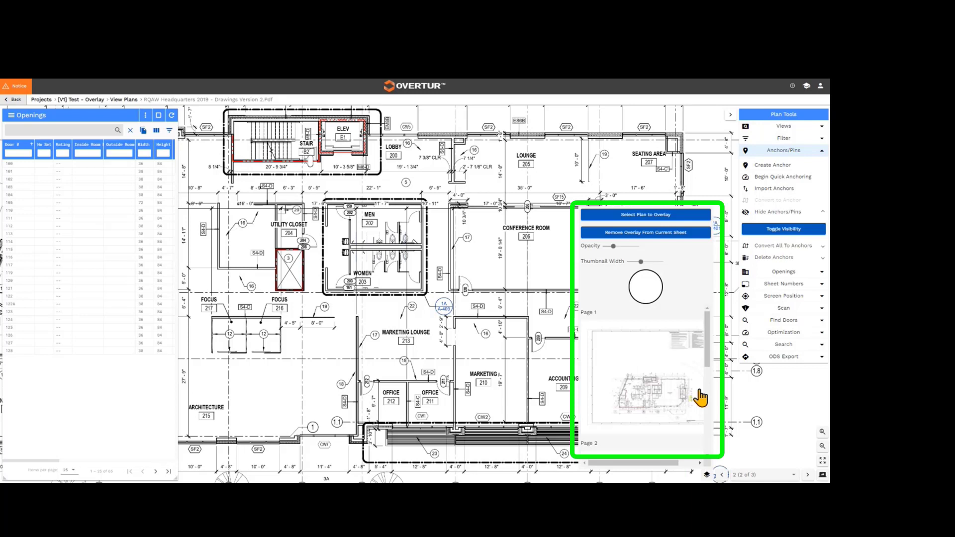
pyautogui.moveTo(709, 362); pyautogui.dragTo(716, 420)
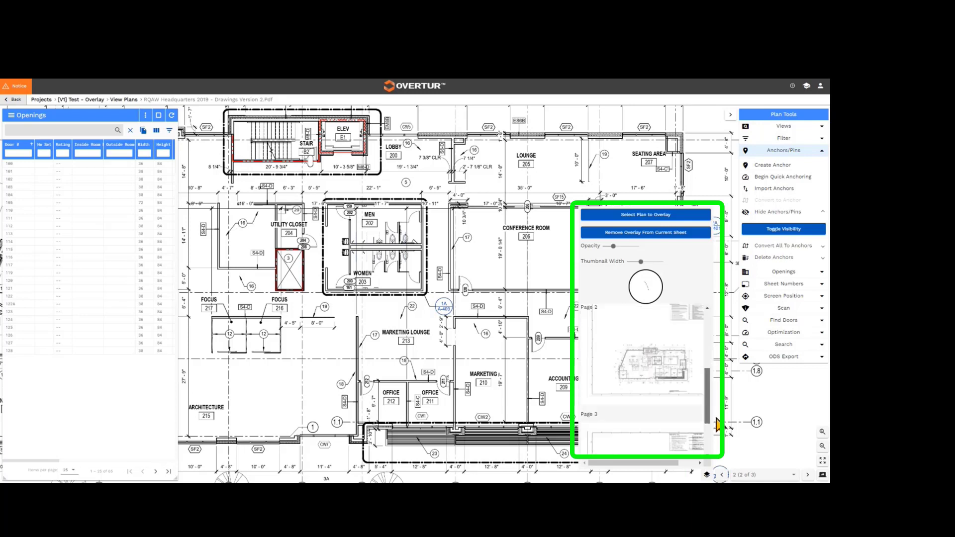
pyautogui.click(669, 373)
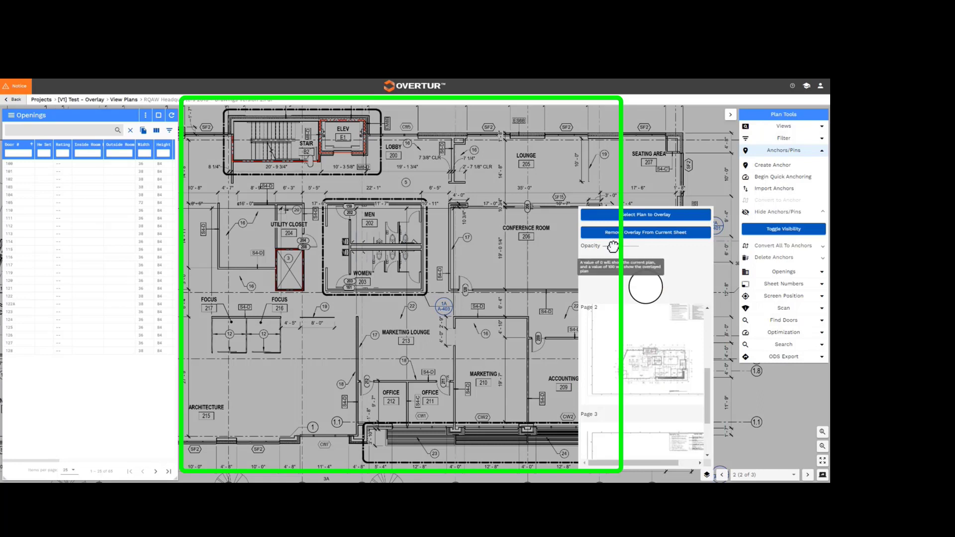
# Raise the overlay opacity to the maximum and check the whole second floor sheet for differences.
pyautogui.moveTo(613, 245); pyautogui.dragTo(646, 251)
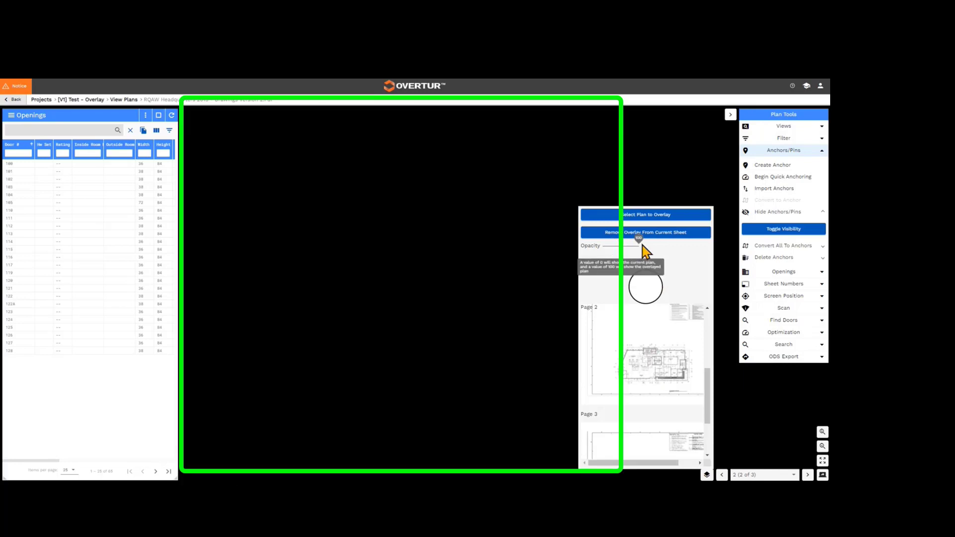
pyautogui.click(824, 433)
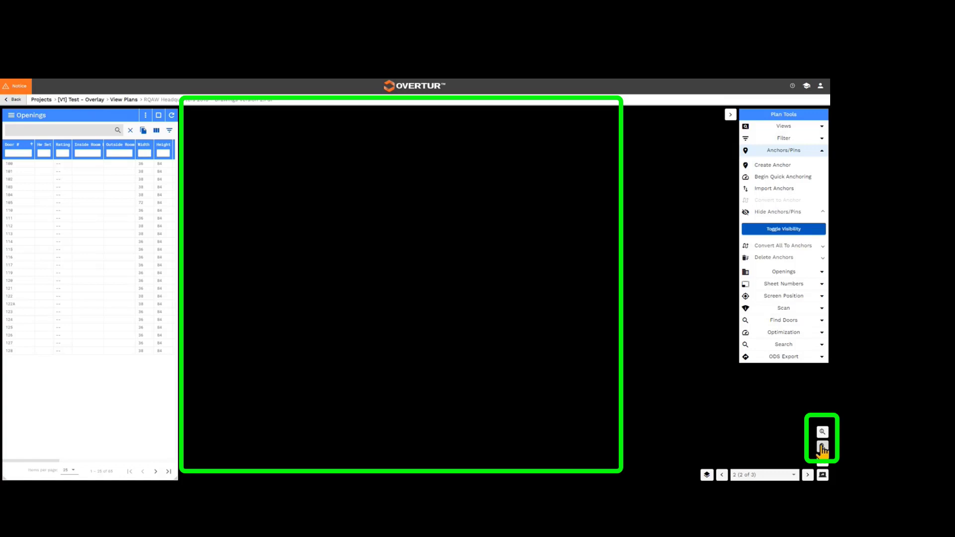
pyautogui.click(823, 448)
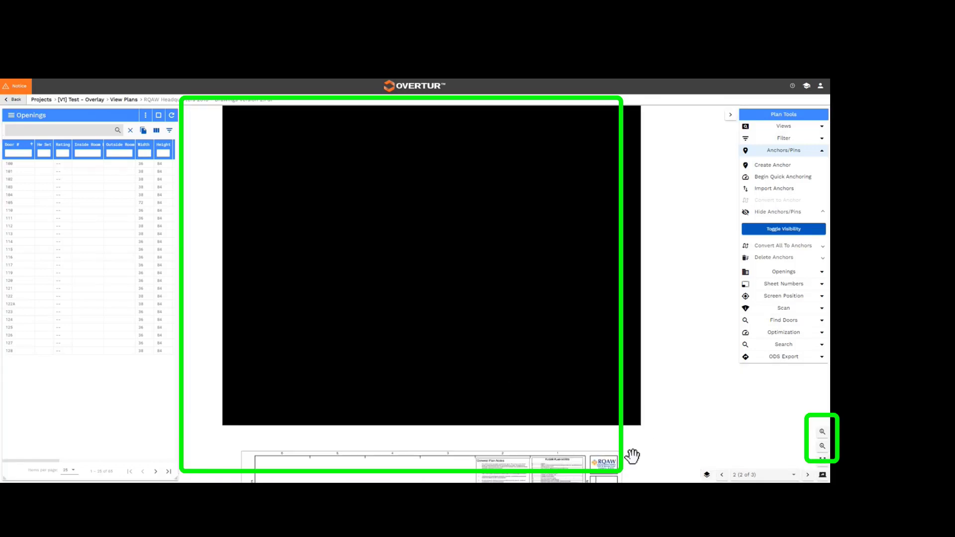
# Open the overlay settings for the second floor sheet.
pyautogui.click(707, 475)
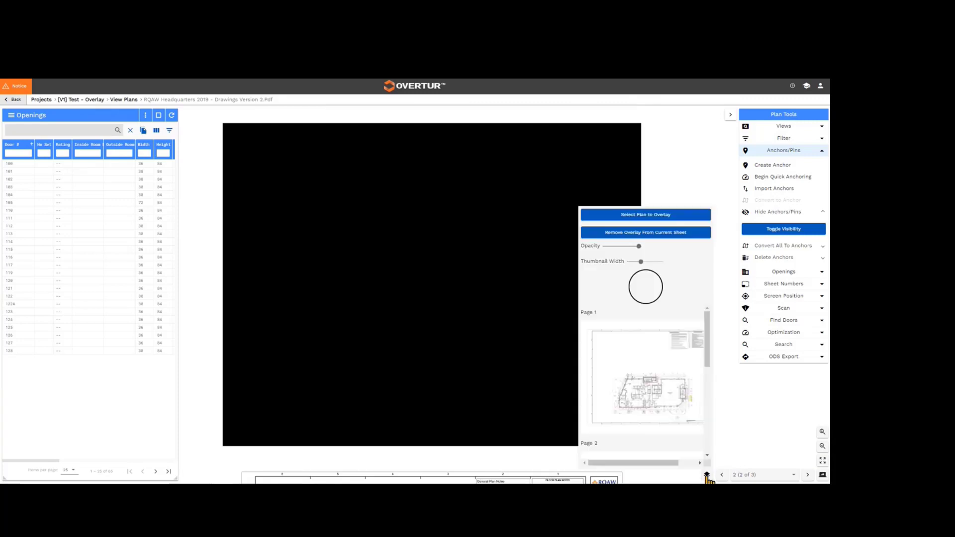